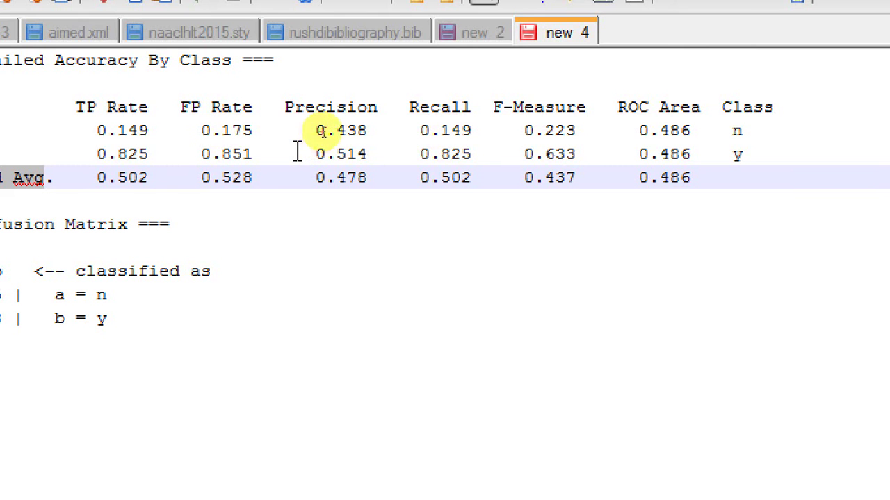
Step: Underline class n precision 0.438, recall 0.149, F-measure 0.223, and class y's values 0.514 and 0.825
left_click_drag(316, 142, 361, 141)
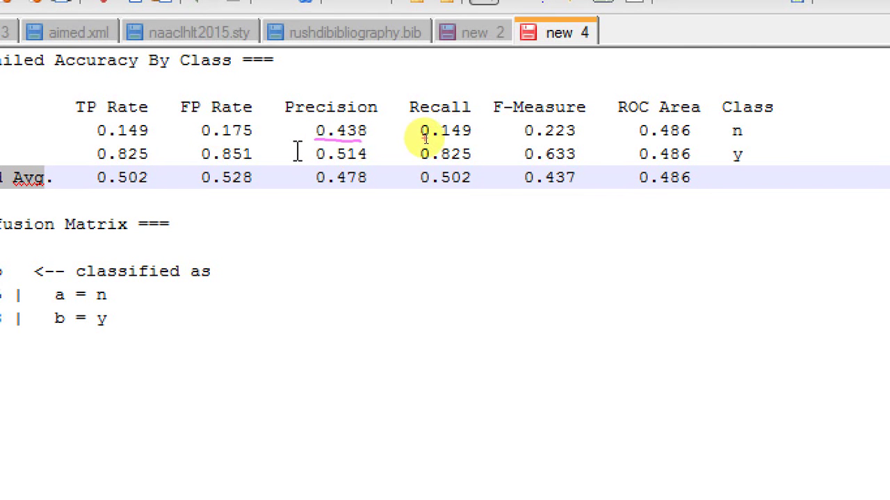
left_click_drag(422, 141, 480, 142)
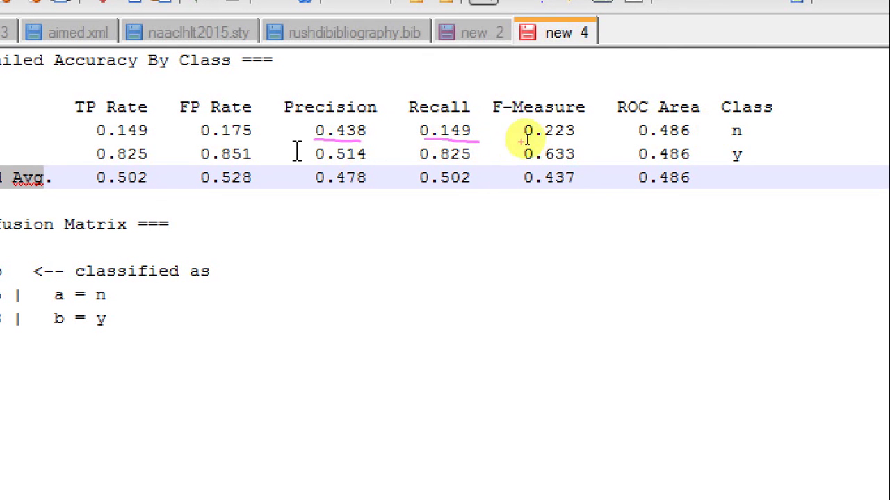
left_click_drag(526, 141, 576, 142)
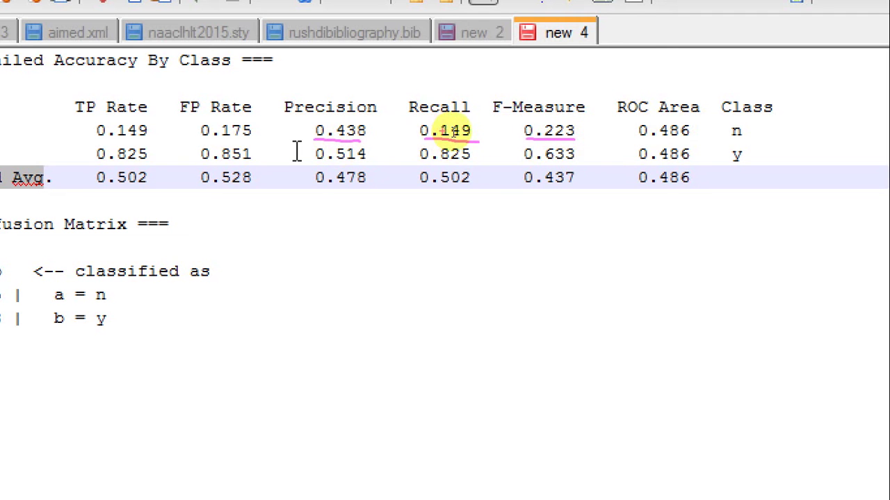
left_click_drag(730, 160, 742, 162)
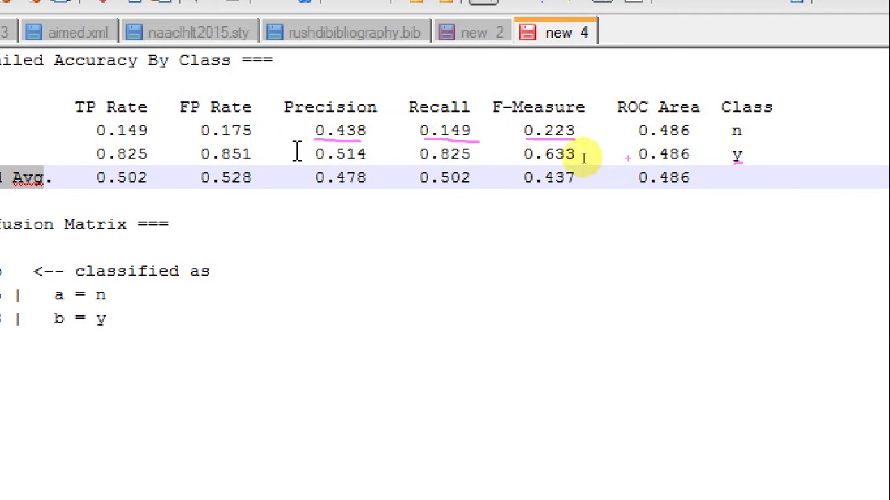
left_click_drag(312, 161, 476, 163)
left_click_drag(531, 158, 581, 161)
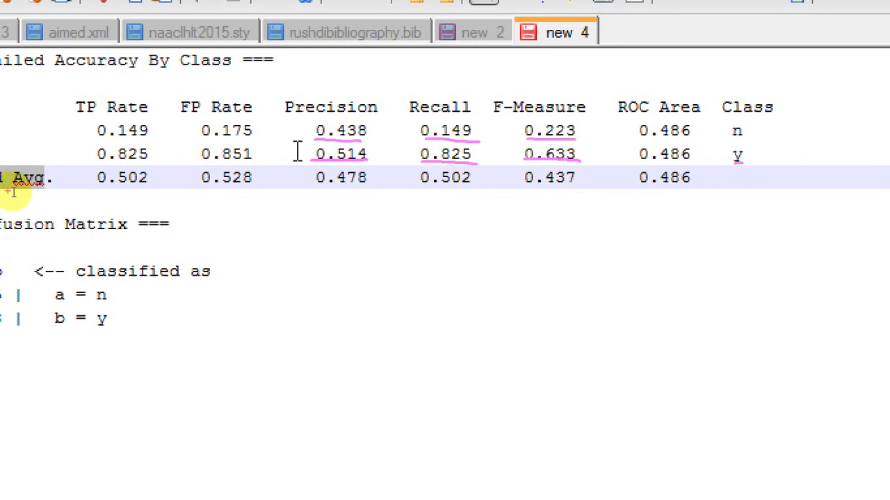
Step: Draw an arrow at the Weighted Avg. row and underline its precision 0.478 and F-measure 0.437
left_click_drag(695, 179, 753, 180)
left_click(699, 175)
mouse_move(698, 176)
left_mouse_down()
mouse_move(675, 175)
mouse_move(690, 178)
left_mouse_up()
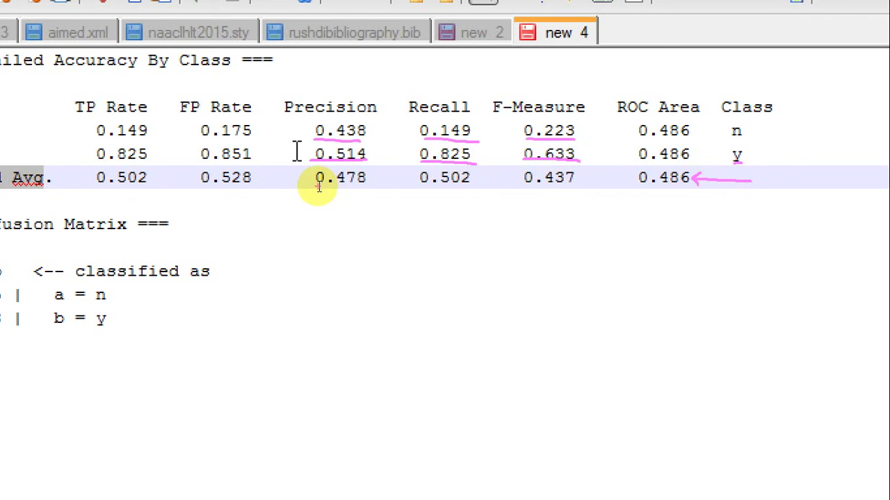
left_click_drag(317, 183, 472, 188)
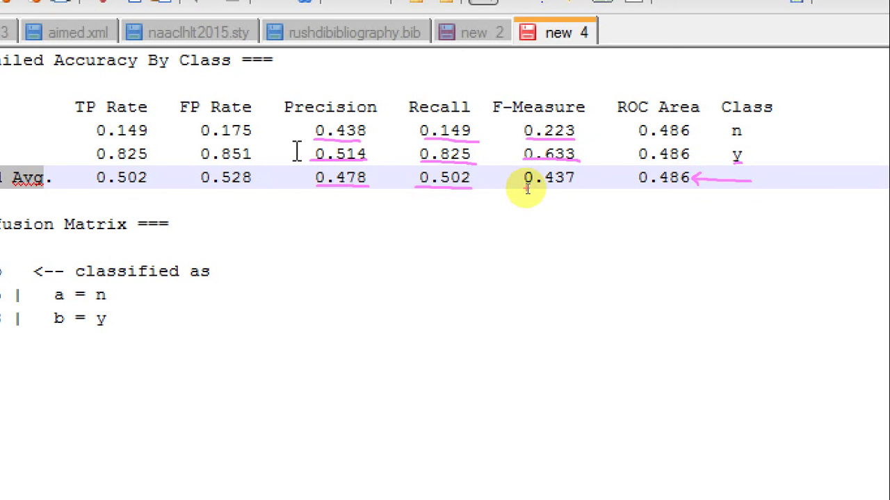
left_click_drag(527, 189, 581, 186)
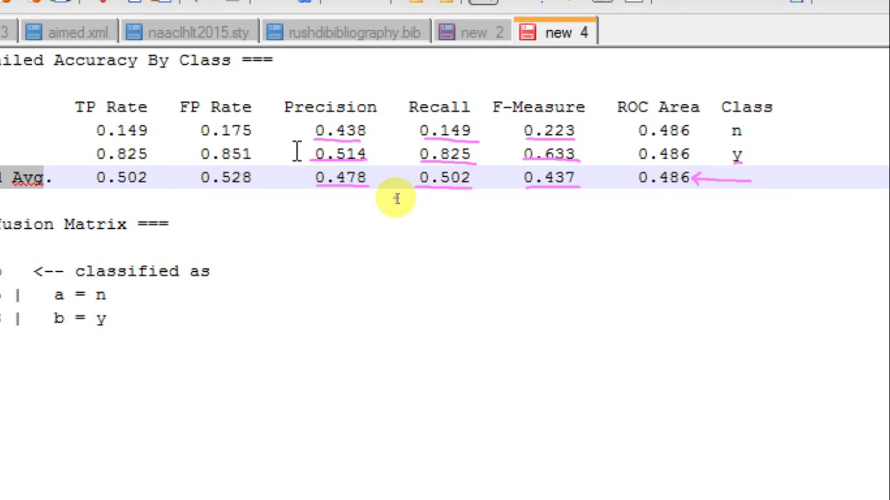
Step: Clear the old marks, magnify the table, outline the F-Measure column and underline class n's 0.223
key("Escape")
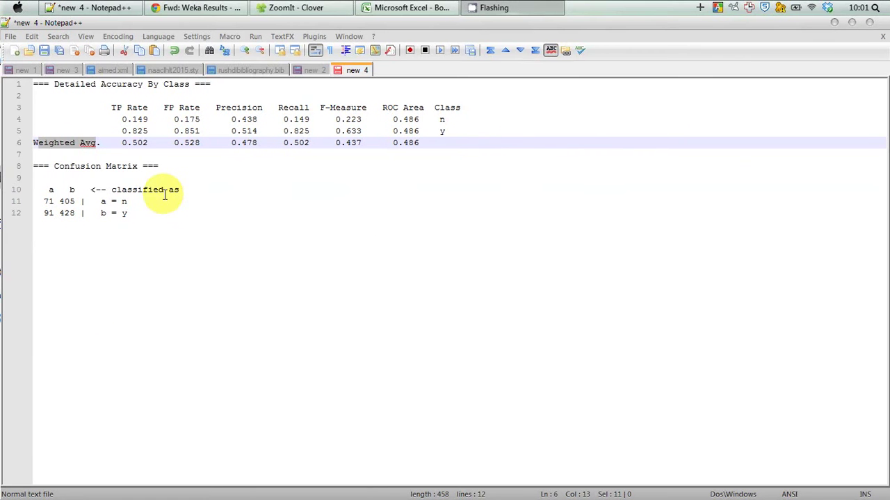
key("ctrl+4")
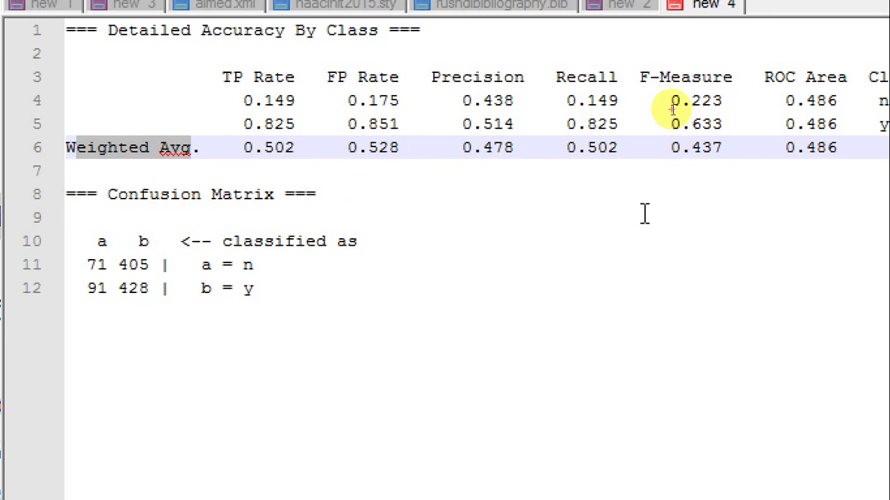
mouse_move(640, 61)
left_mouse_down()
mouse_move(646, 173)
mouse_move(739, 169)
mouse_move(746, 83)
mouse_move(709, 54)
mouse_move(633, 61)
left_mouse_up()
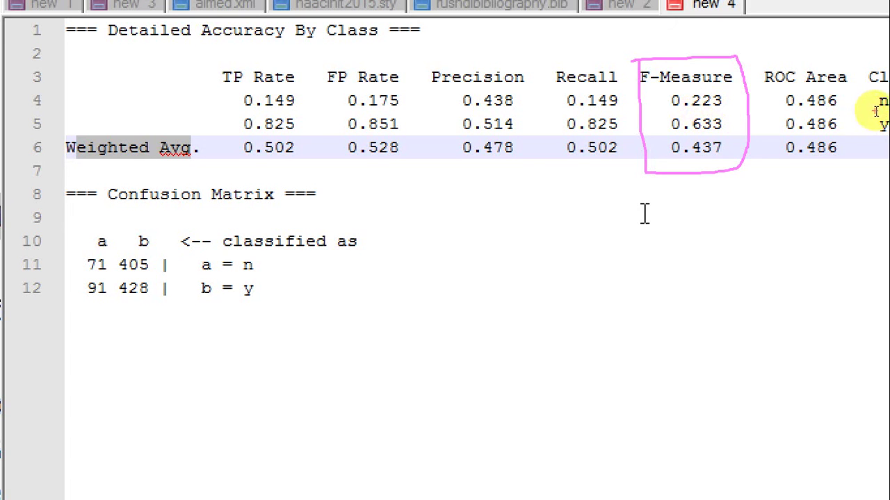
left_click_drag(671, 110, 723, 109)
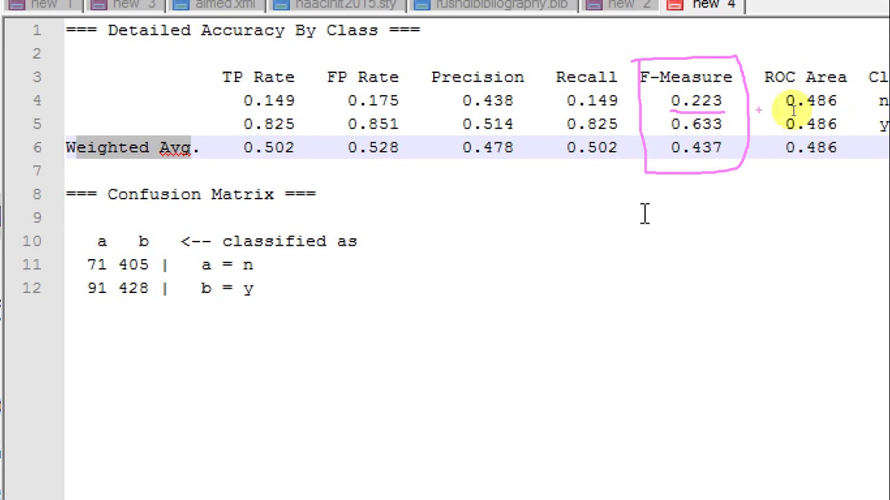
left_click_drag(877, 108, 889, 106)
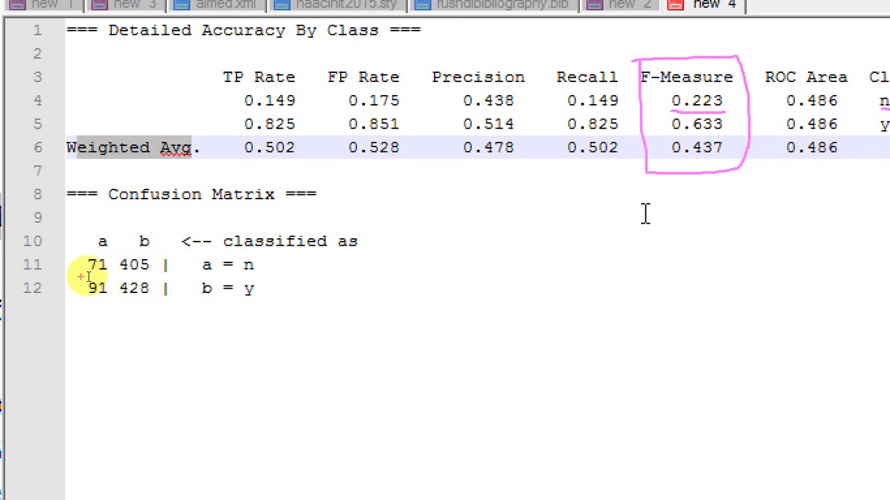
Step: Underline class y's F-measure 0.633 and box the class n confusion-matrix row
mouse_move(86, 271)
left_mouse_down()
mouse_move(264, 270)
mouse_move(243, 253)
mouse_move(80, 252)
mouse_move(87, 272)
left_mouse_up()
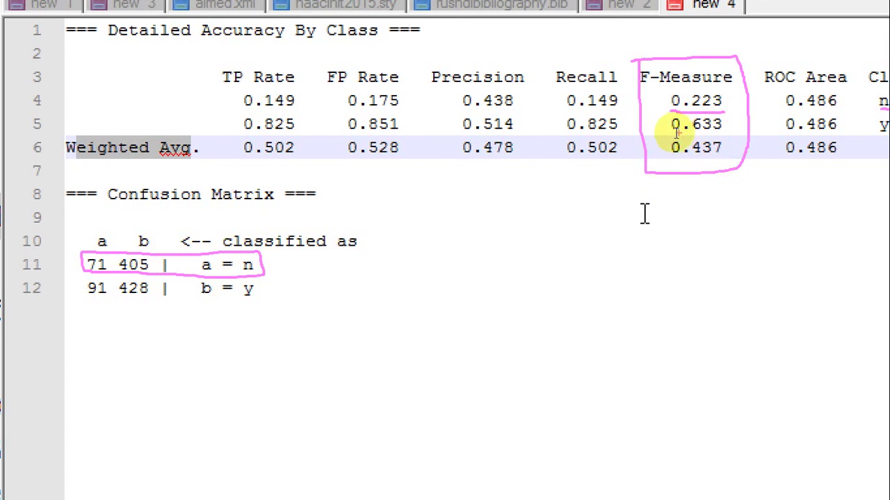
mouse_move(671, 134)
left_mouse_down()
mouse_move(664, 133)
mouse_move(721, 132)
left_mouse_up()
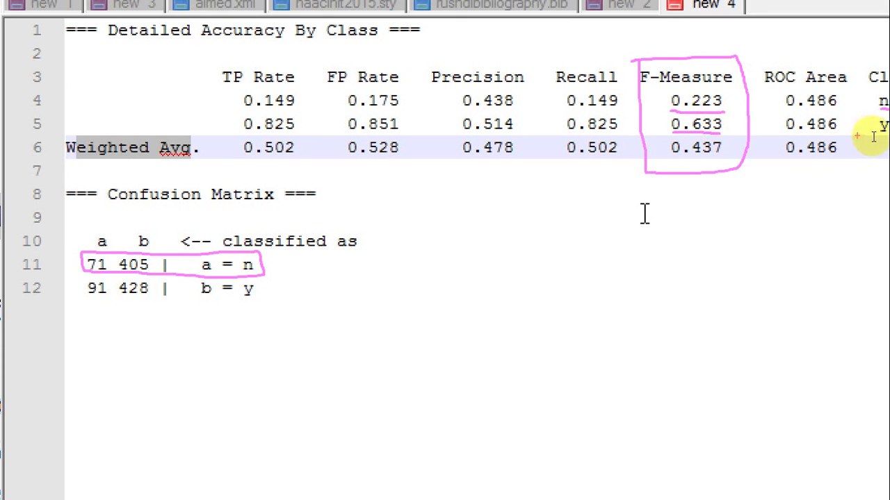
left_click_drag(872, 135, 883, 134)
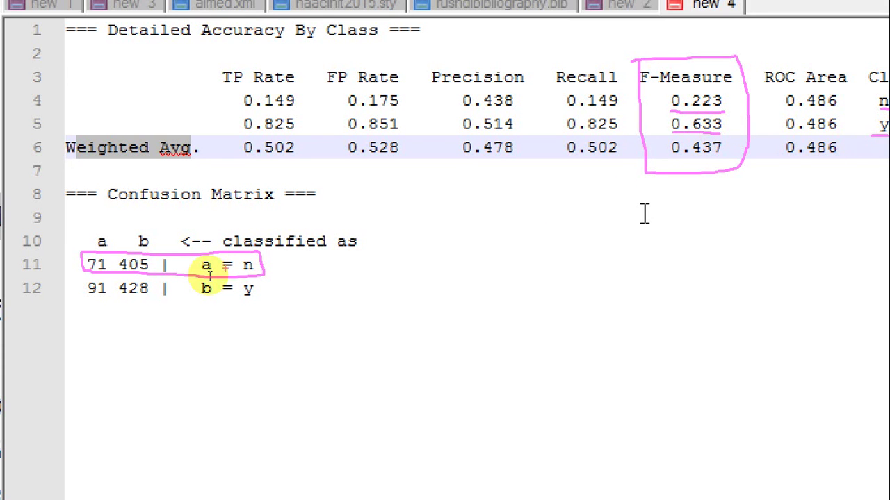
left_click(98, 279)
mouse_move(98, 279)
left_mouse_down()
mouse_move(229, 288)
mouse_move(278, 278)
mouse_move(282, 299)
mouse_move(90, 312)
mouse_move(79, 279)
left_mouse_up()
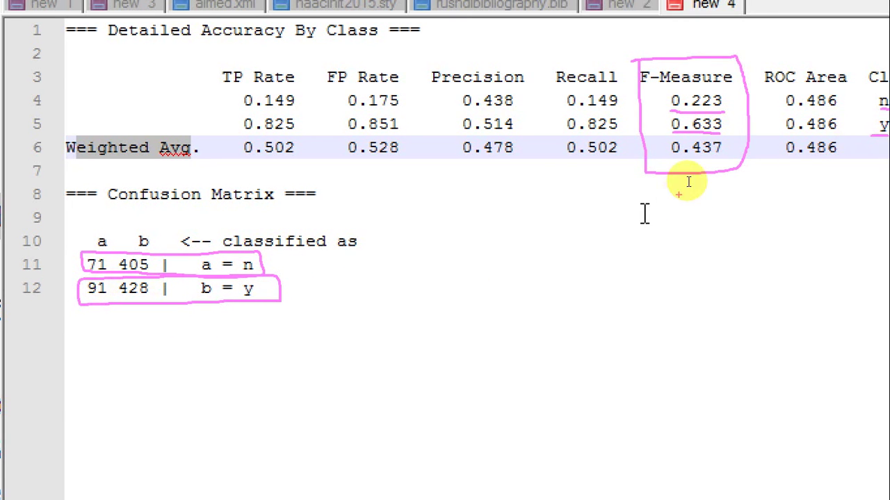
Step: Circle the weighted-average F-measure 0.437, enclose the whole confusion matrix, then clear the annotations
mouse_move(669, 158)
left_mouse_down()
mouse_move(725, 159)
mouse_move(739, 143)
mouse_move(709, 125)
mouse_move(658, 141)
mouse_move(684, 164)
left_mouse_up()
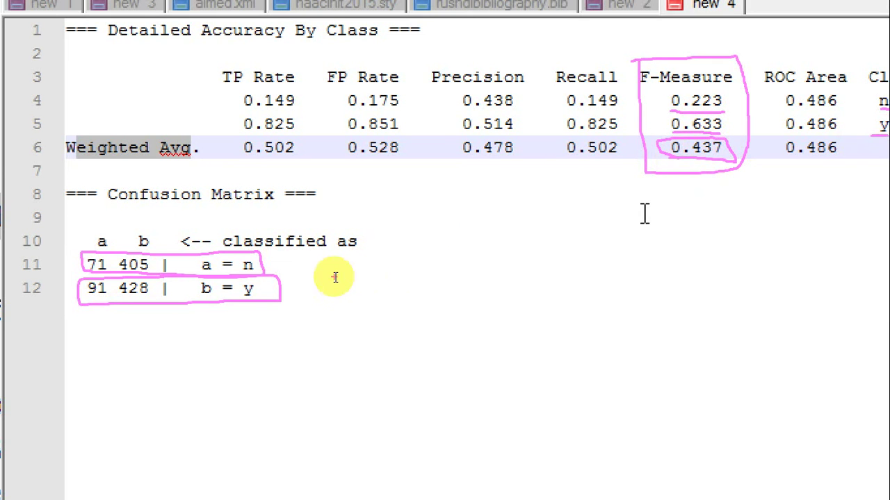
left_click(66, 272)
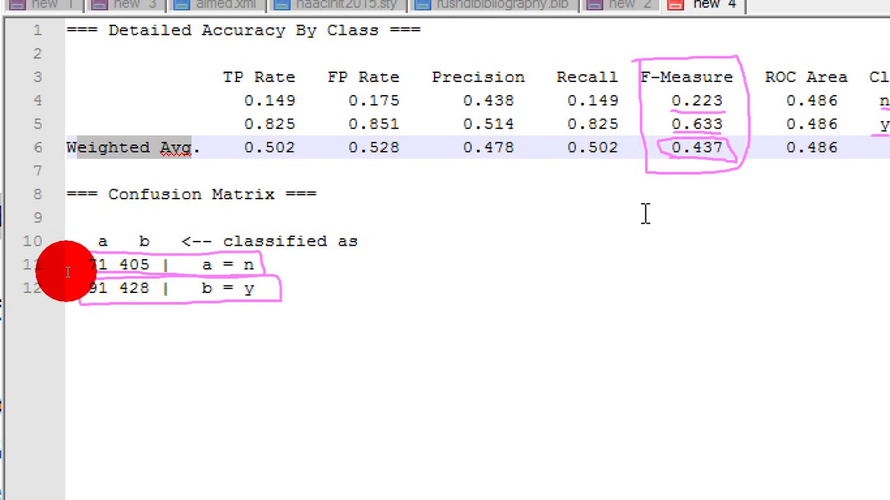
mouse_move(67, 272)
left_mouse_down()
mouse_move(65, 317)
mouse_move(304, 319)
mouse_move(313, 291)
mouse_move(287, 244)
mouse_move(67, 249)
left_mouse_up()
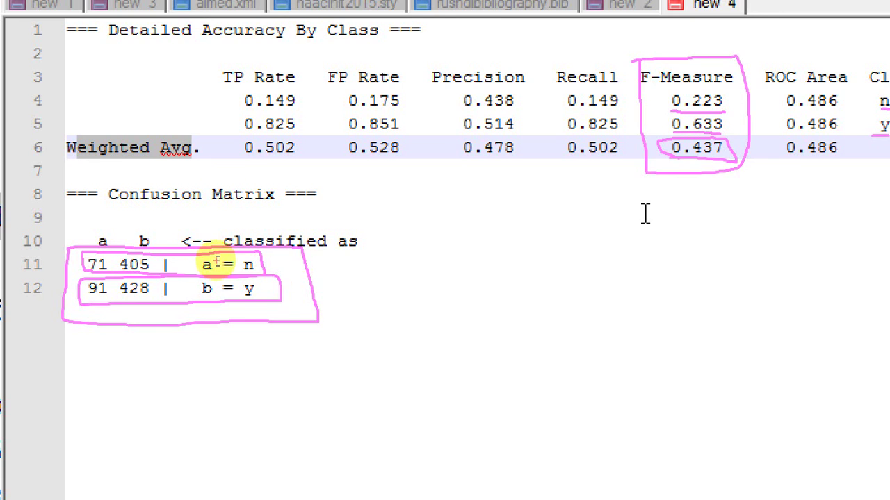
key("Escape")
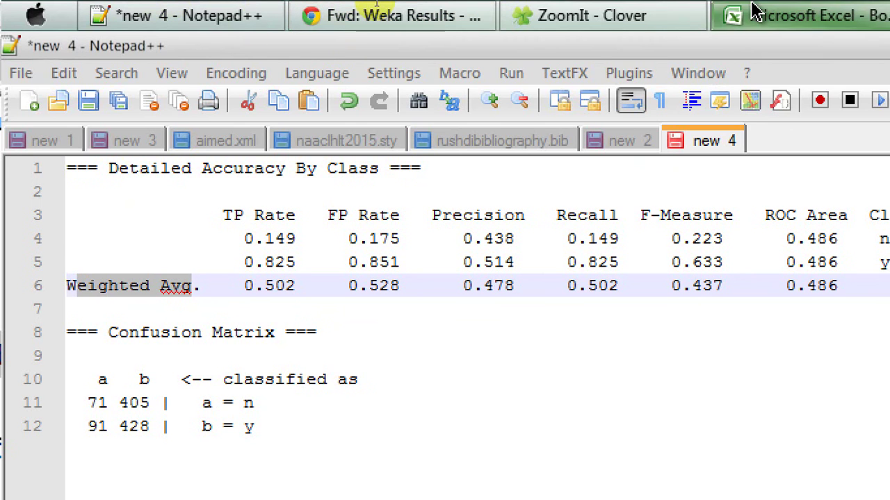
left_click(754, 14)
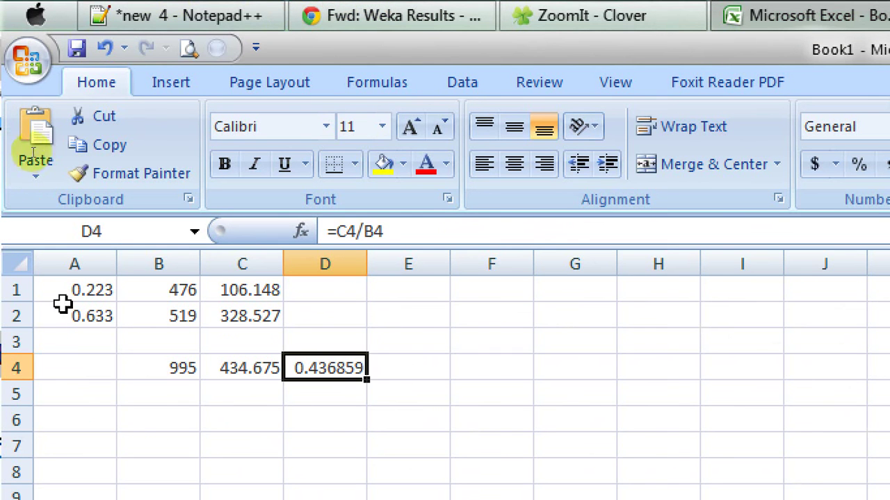
left_click(82, 290)
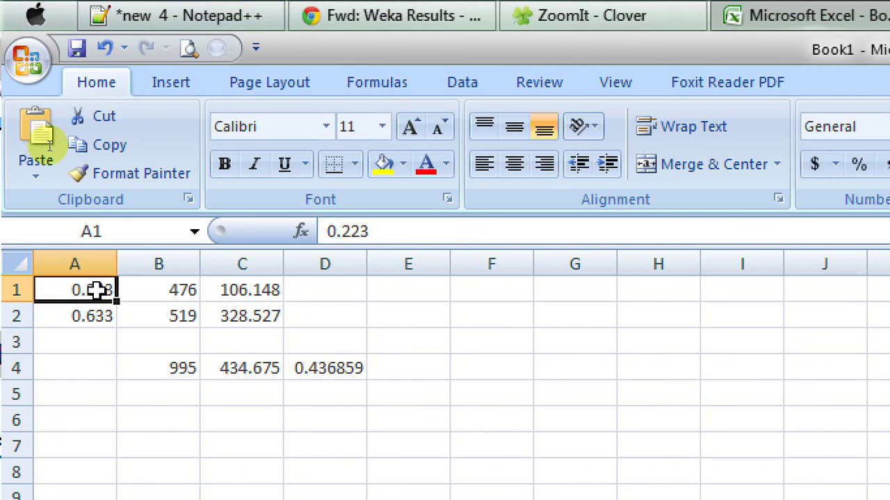
left_click(145, 290)
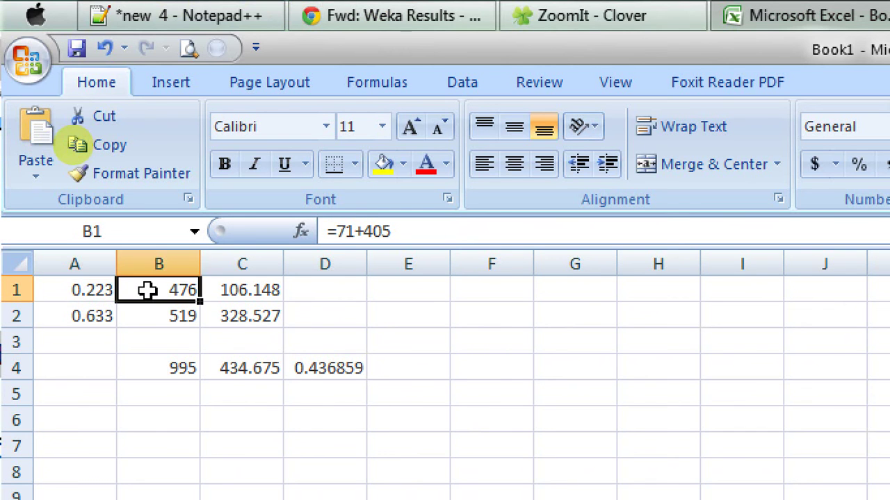
left_click(342, 231)
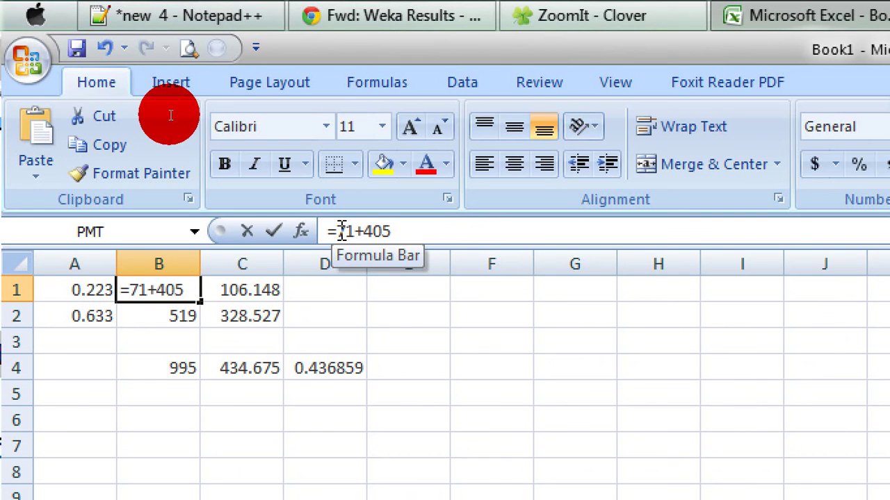
left_click_drag(342, 232, 392, 232)
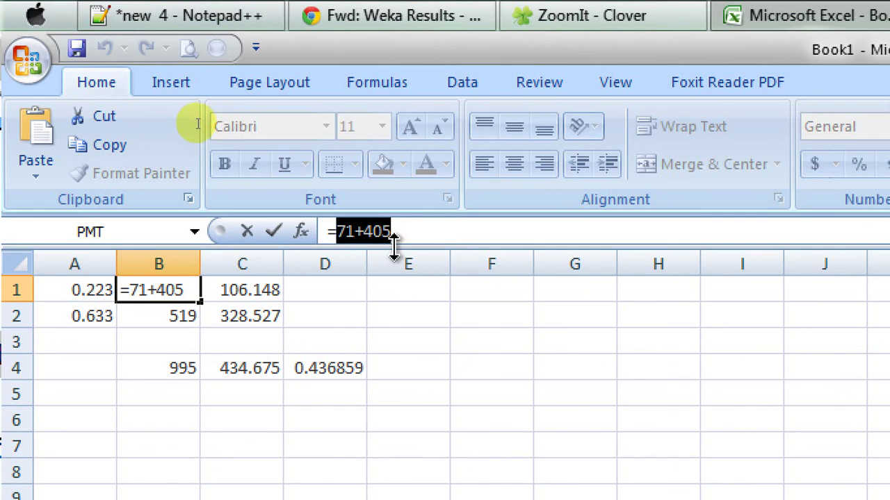
left_click(232, 295)
key("ctrl+z")
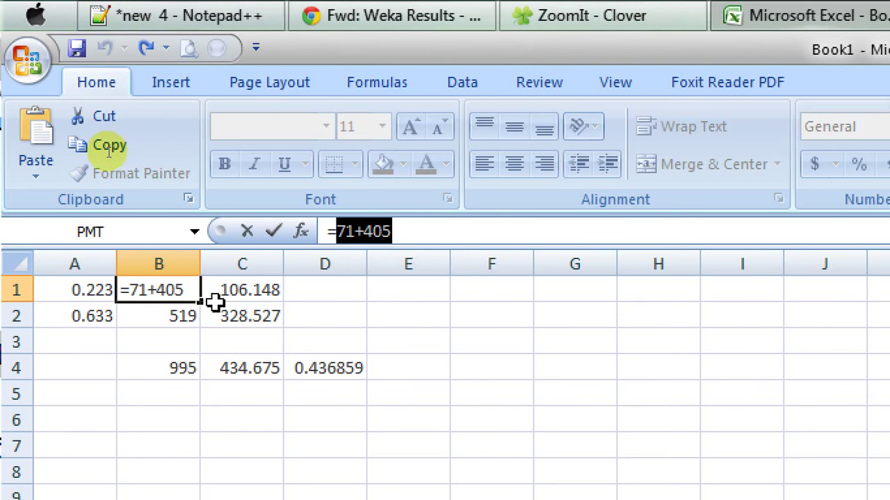
key("Return")
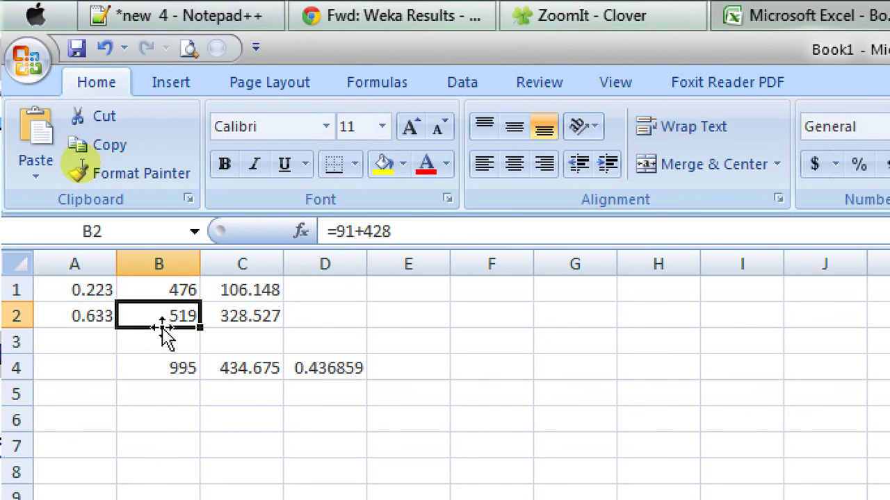
left_click(255, 291)
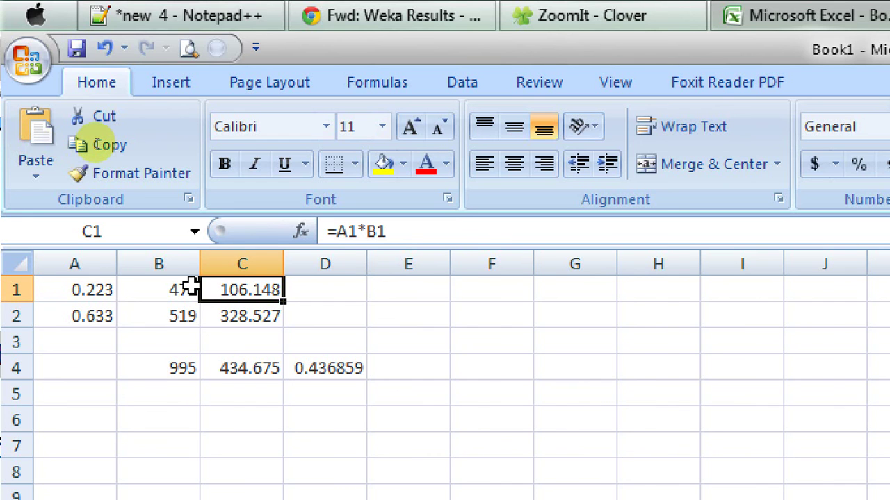
left_click(90, 316)
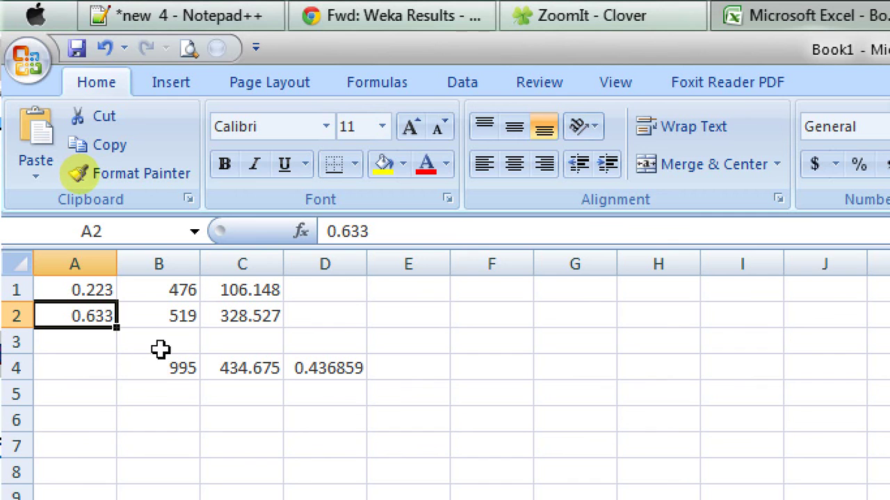
left_click(174, 316)
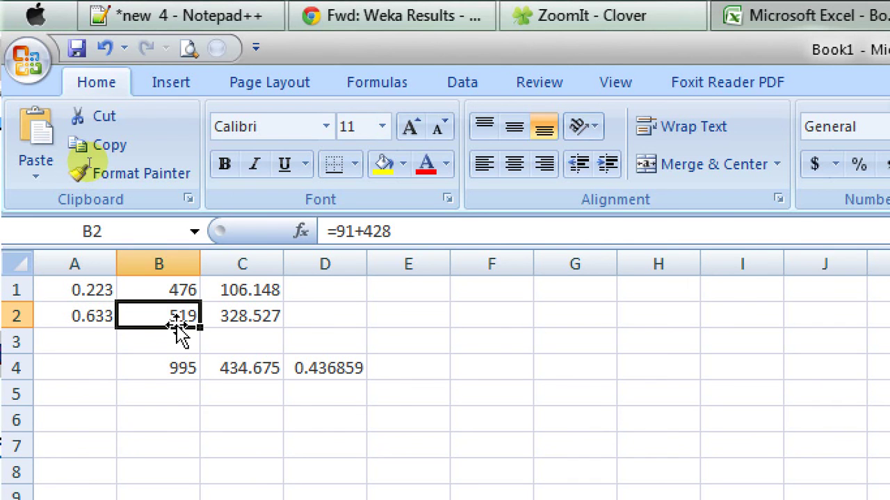
left_click(256, 314)
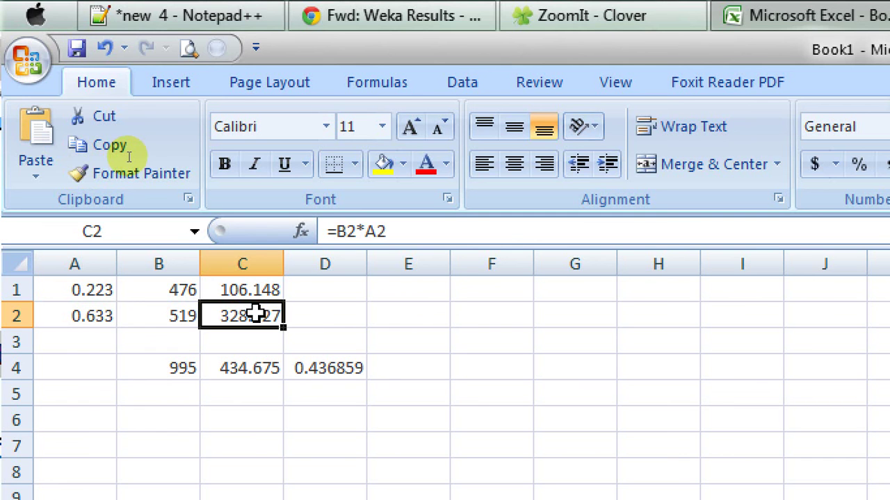
left_click(97, 316)
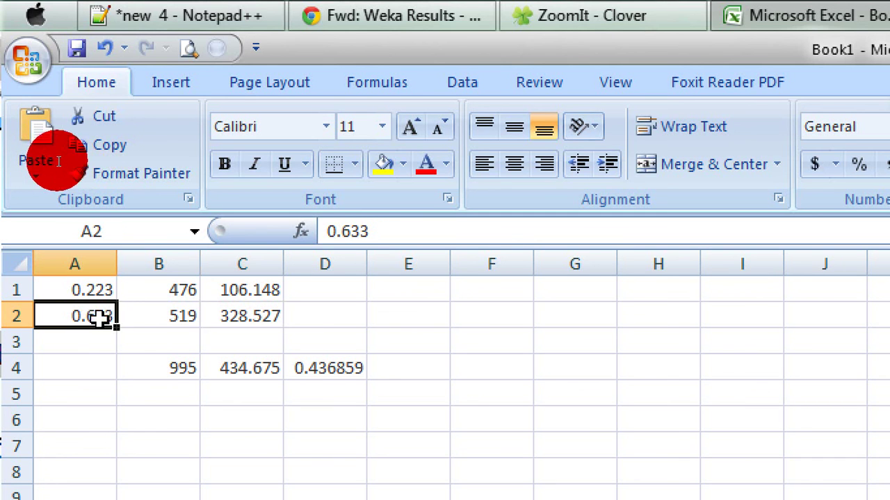
left_click_drag(100, 317, 158, 324)
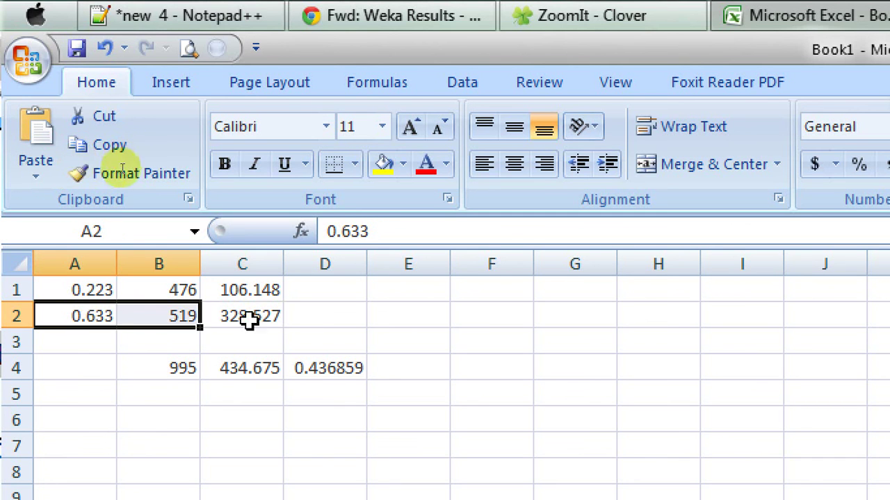
left_click(172, 369)
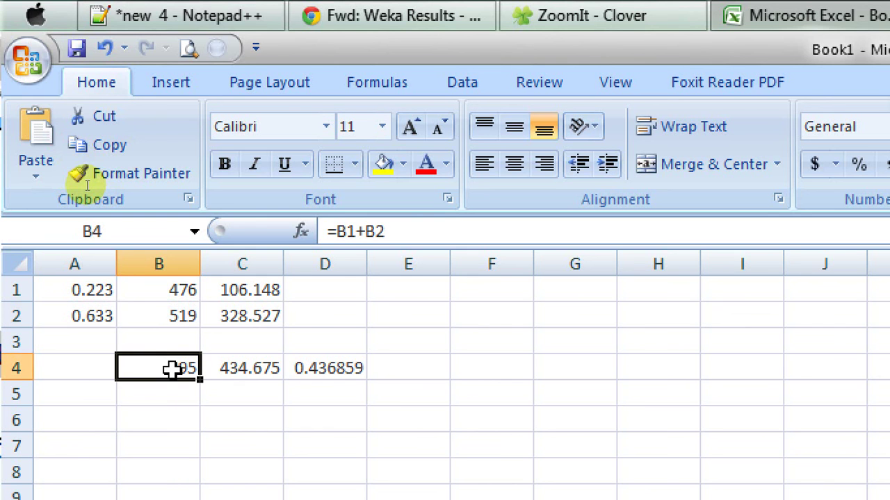
left_click(173, 296)
left_click(169, 317)
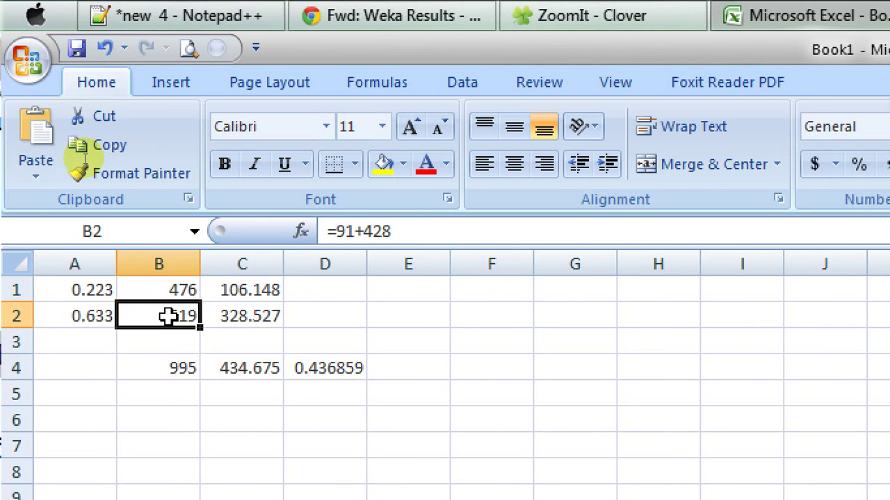
left_click(169, 369)
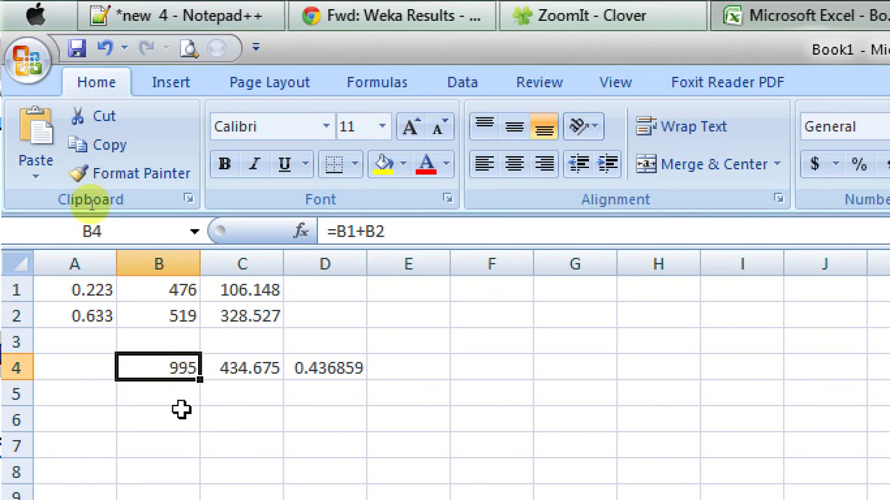
left_click(259, 369)
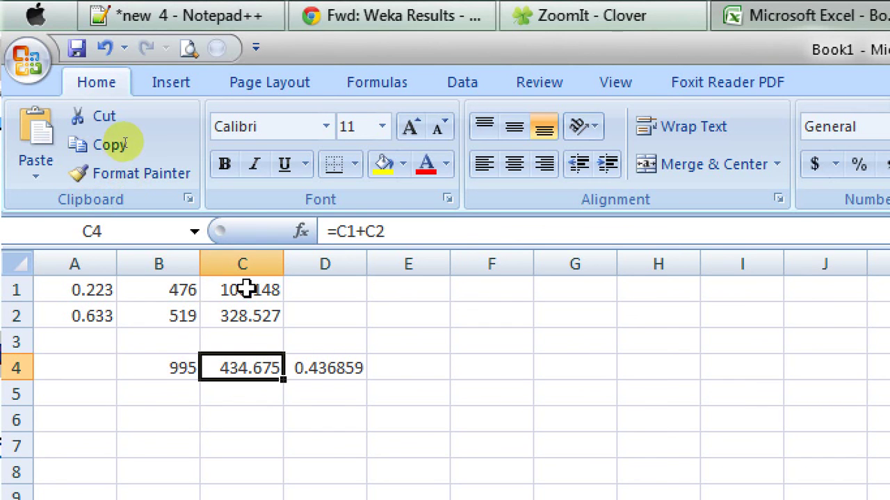
left_click_drag(244, 289, 246, 314)
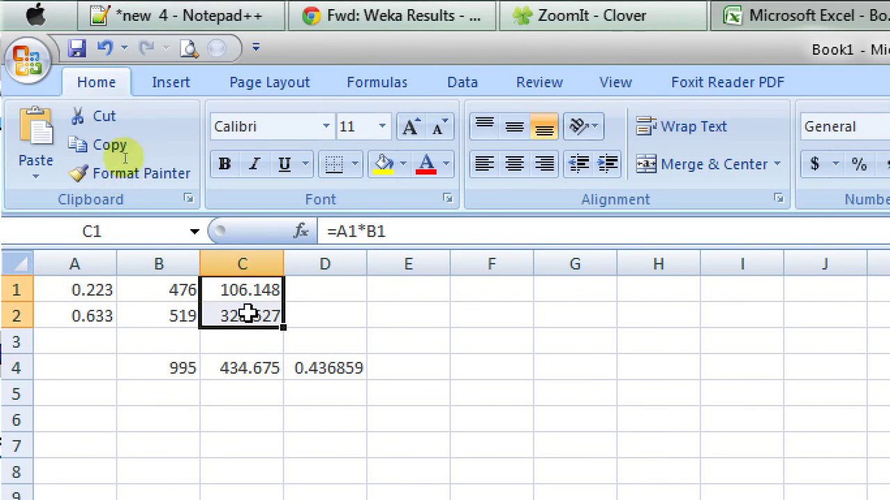
left_click(256, 371)
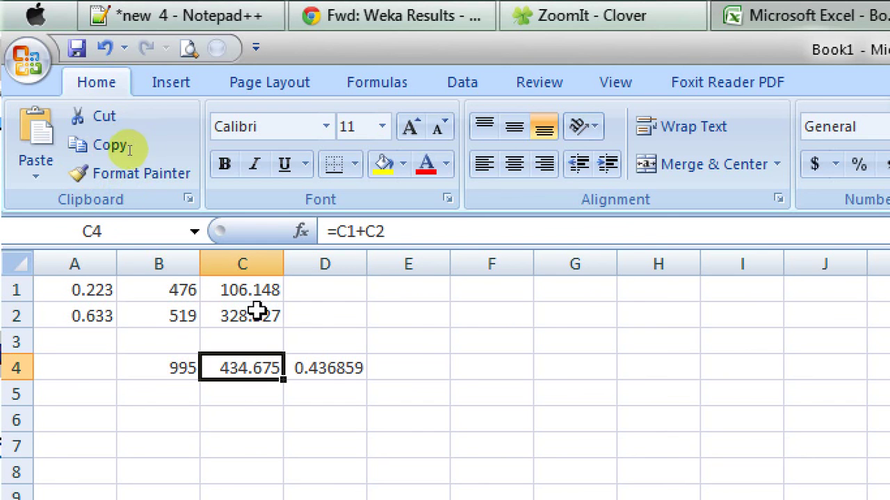
left_click(333, 372)
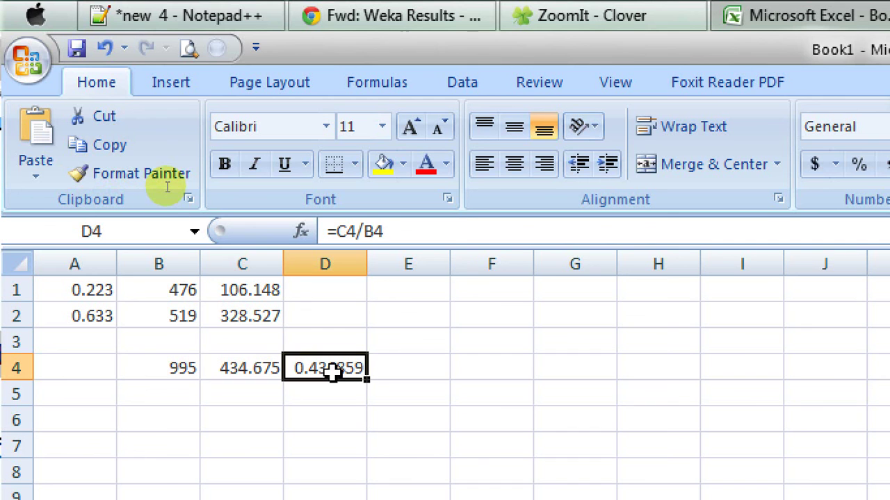
left_click(253, 372)
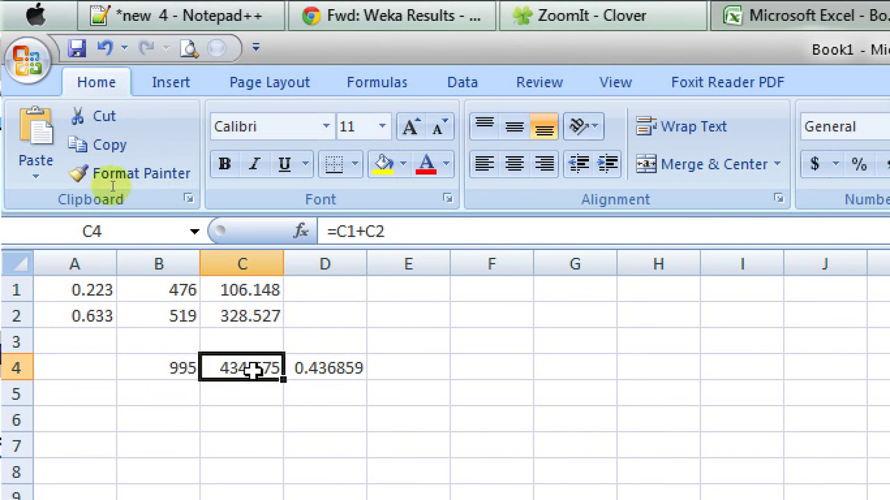
left_click(167, 373)
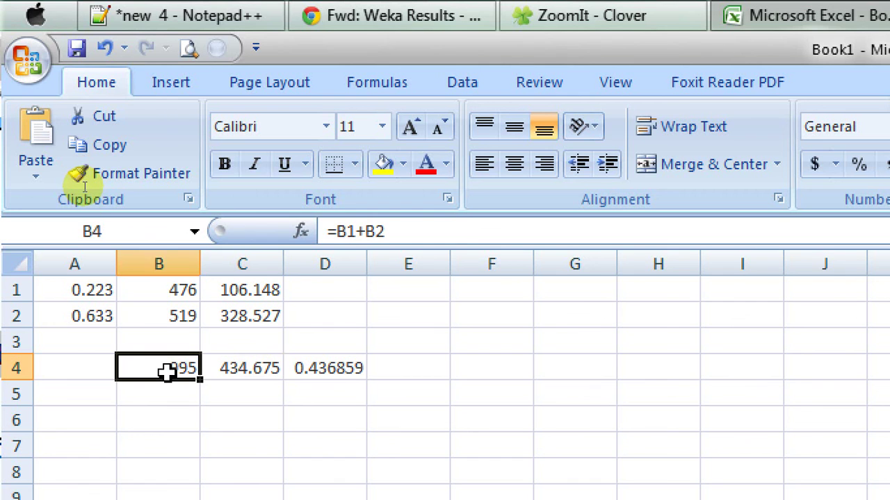
left_click(352, 371)
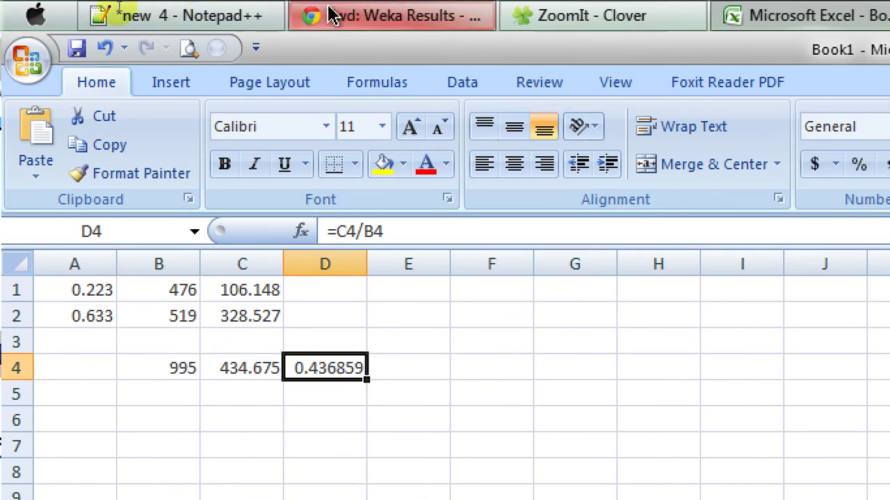
Step: Return to the 'new 4' Weka output and underline weighted-average F-measure 0.437 and precision 0.478
left_click(188, 10)
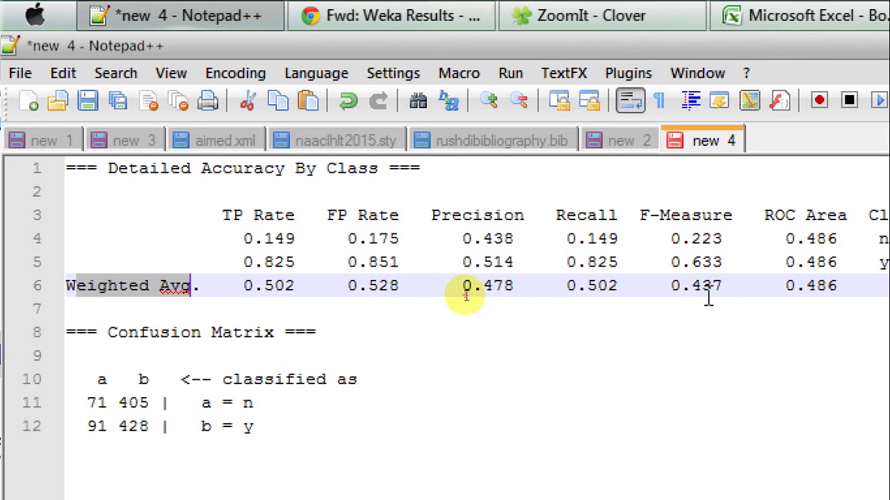
left_click_drag(673, 298, 725, 299)
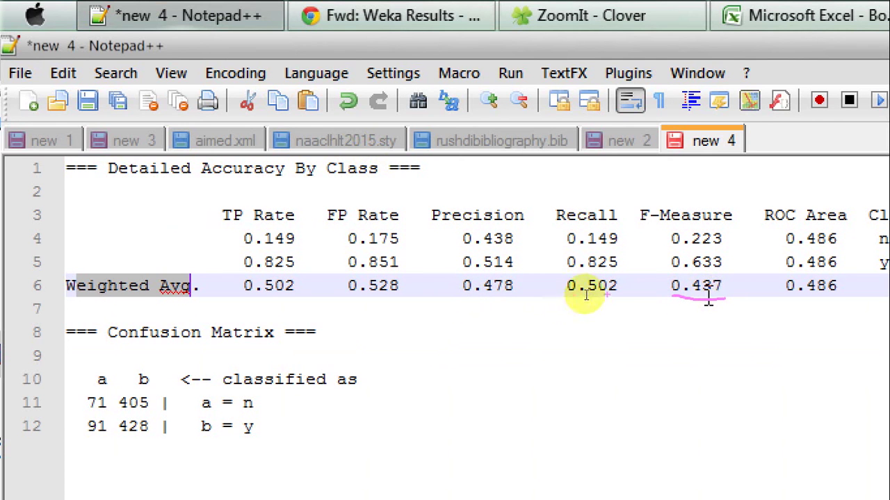
left_click_drag(460, 301, 624, 298)
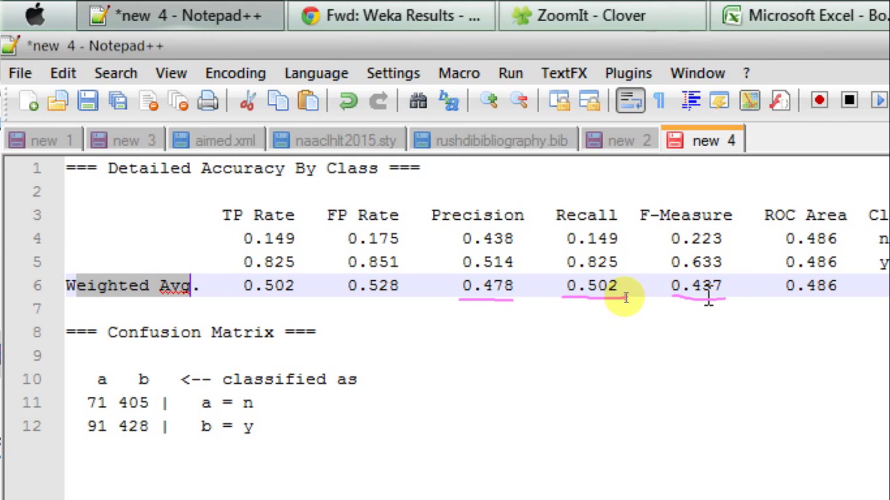